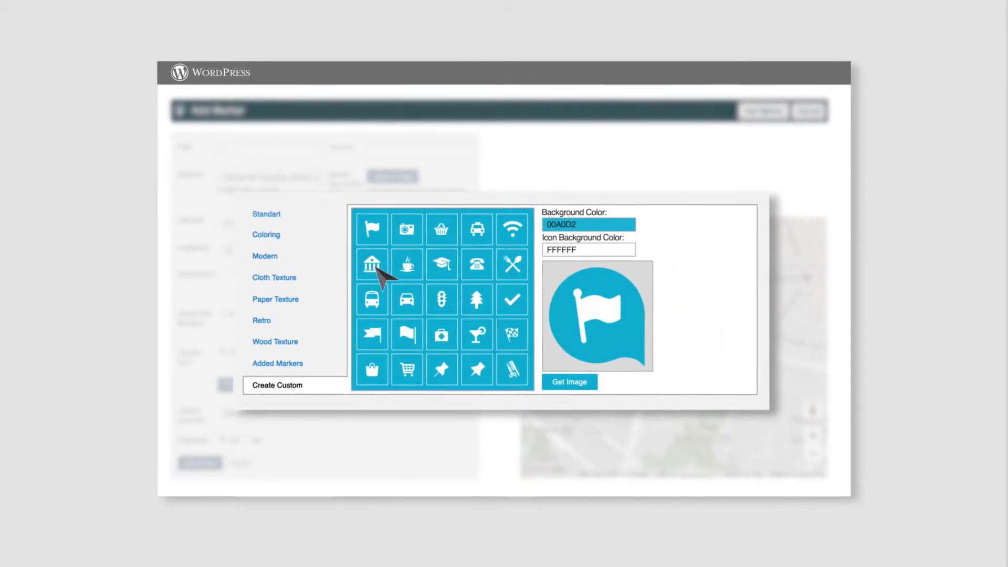
Make the custom museum marker's background purple (904ED2) and use it as the marker image.
{"action": "left_click", "coordinate": [586, 228]}
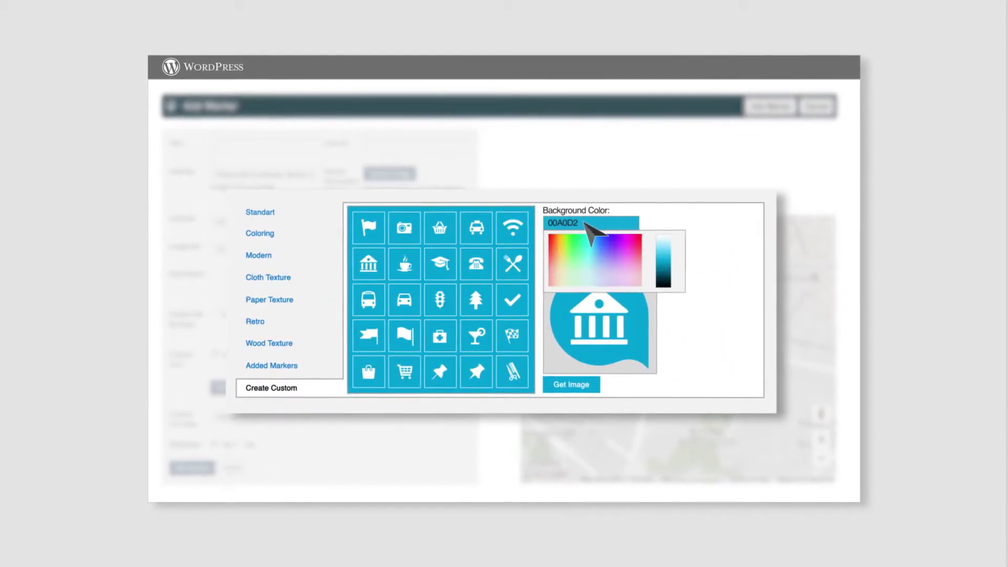
{"action": "left_click", "coordinate": [614, 245]}
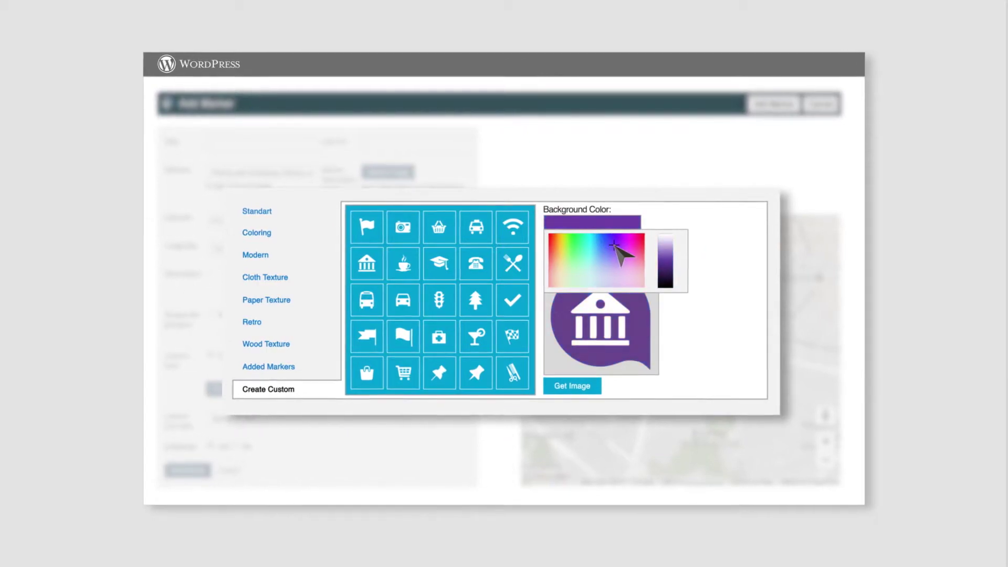
{"action": "left_click", "coordinate": [582, 386]}
{"action": "left_click", "coordinate": [393, 251]}
Set the Colosseum marker's animation to Bounce.
{"action": "left_click", "coordinate": [396, 269]}
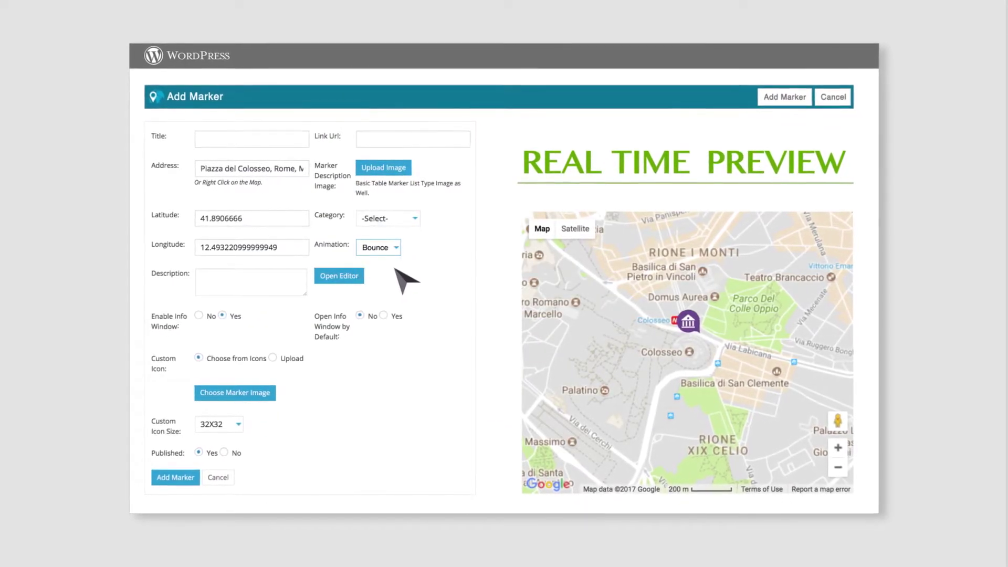